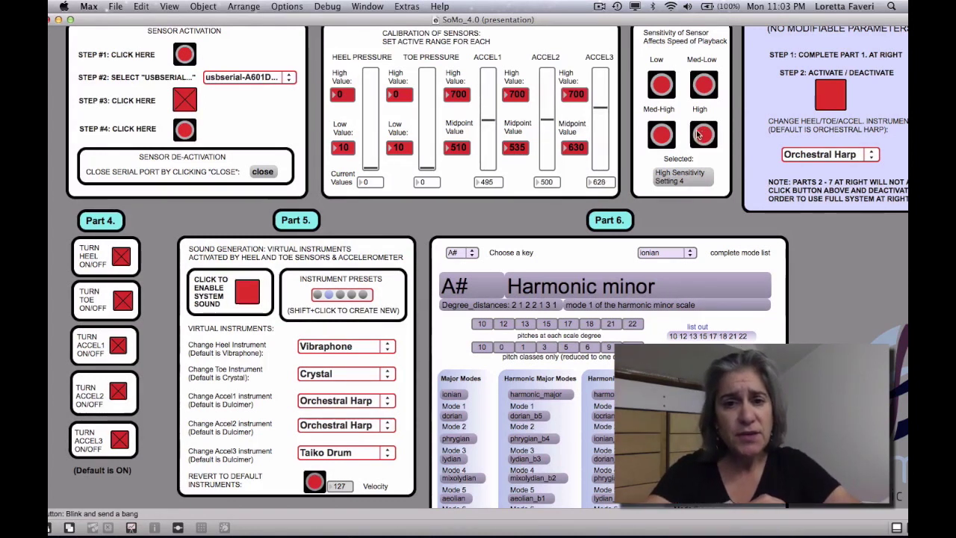
- Pick F from the key menu and switch the mode to Ionian under Major Modes
click(472, 255)
click(462, 333)
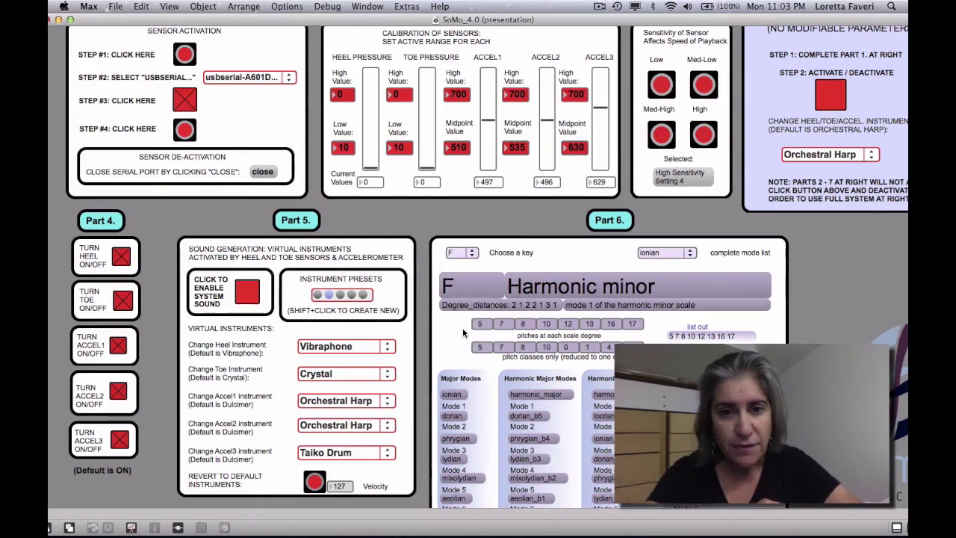
click(458, 396)
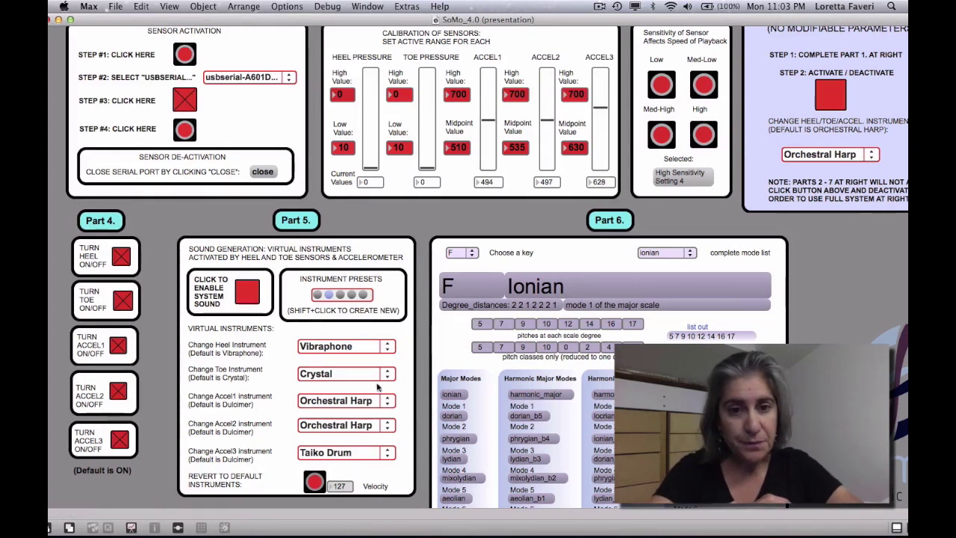
- Browse the Accel1 instrument list without changing it, then recall the first and second instrument presets
click(390, 401)
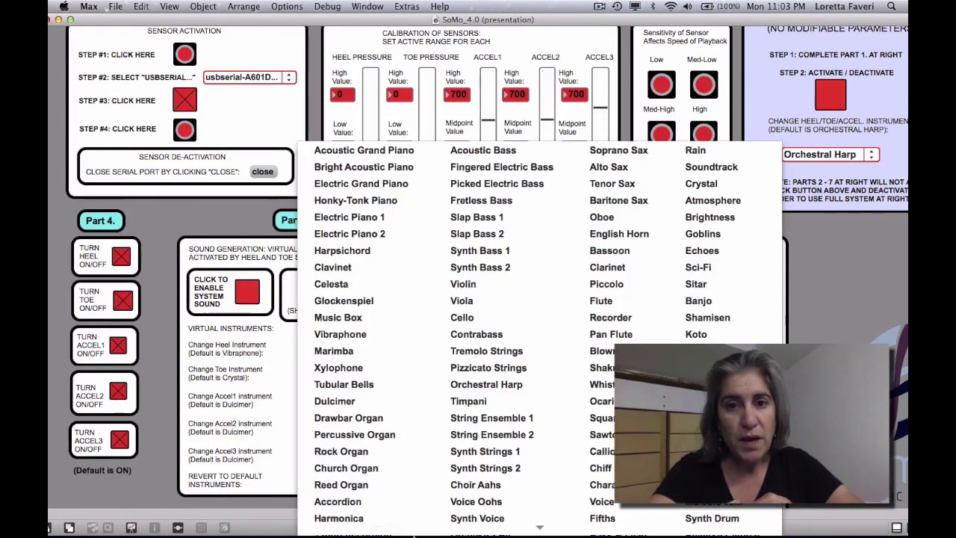
scroll(432, 466, down, 3)
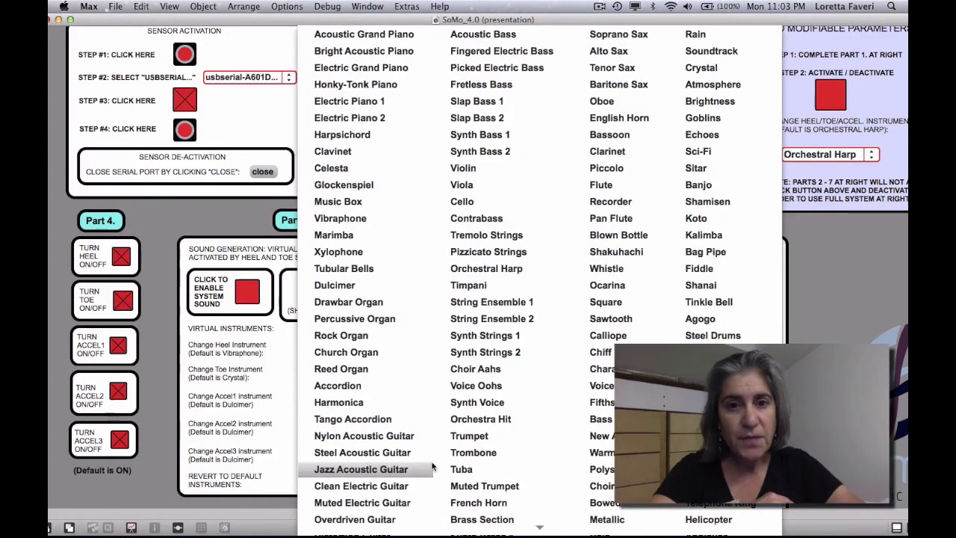
click(281, 355)
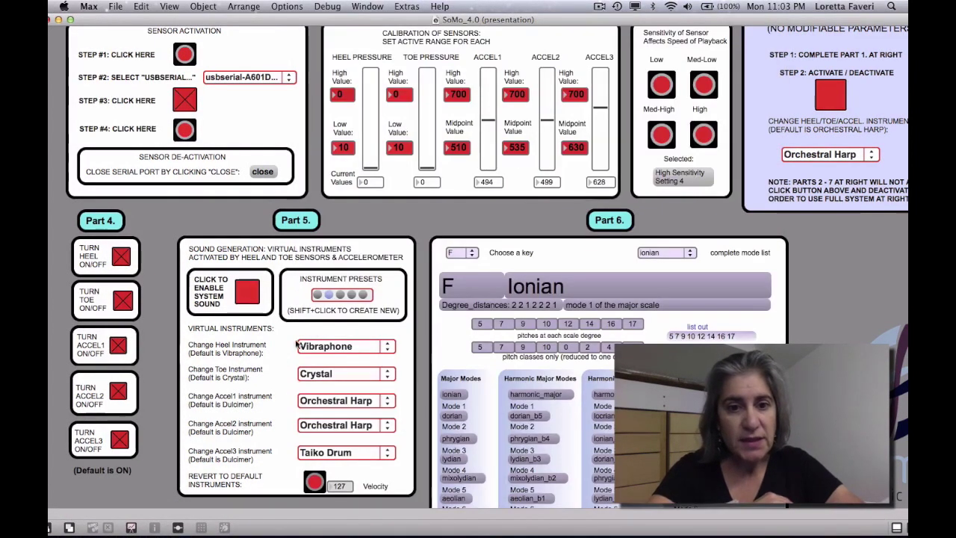
click(316, 295)
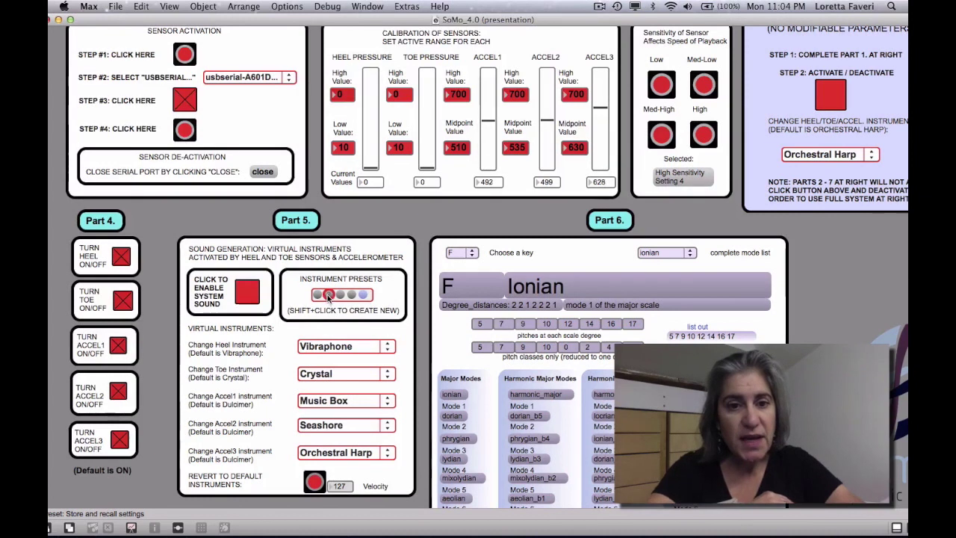
click(328, 296)
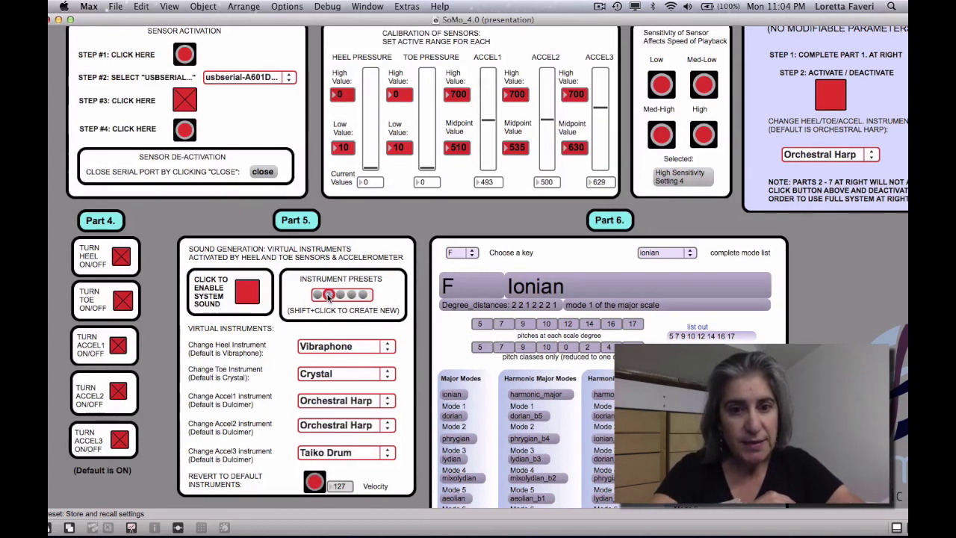